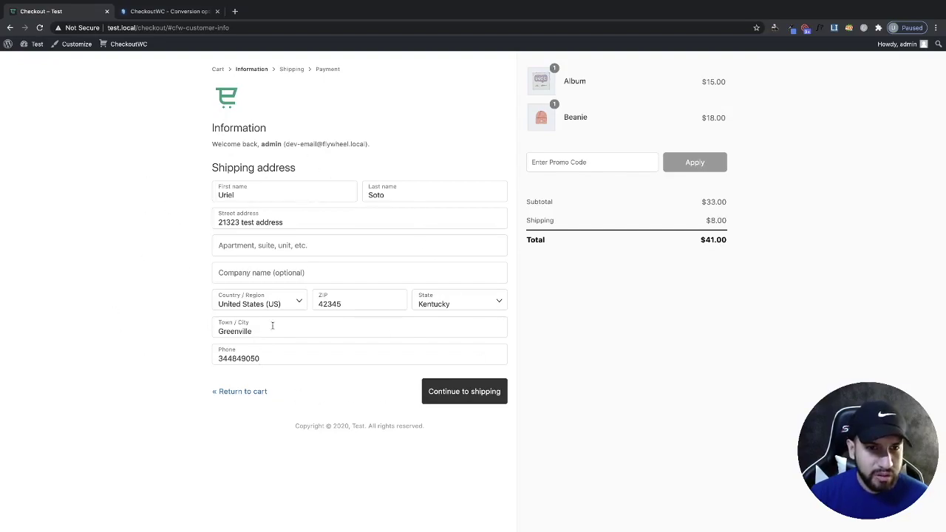
Proceed through the test checkout from the shipping address to the payment stage, keeping the flat rate shipping method.
left_click(473, 394)
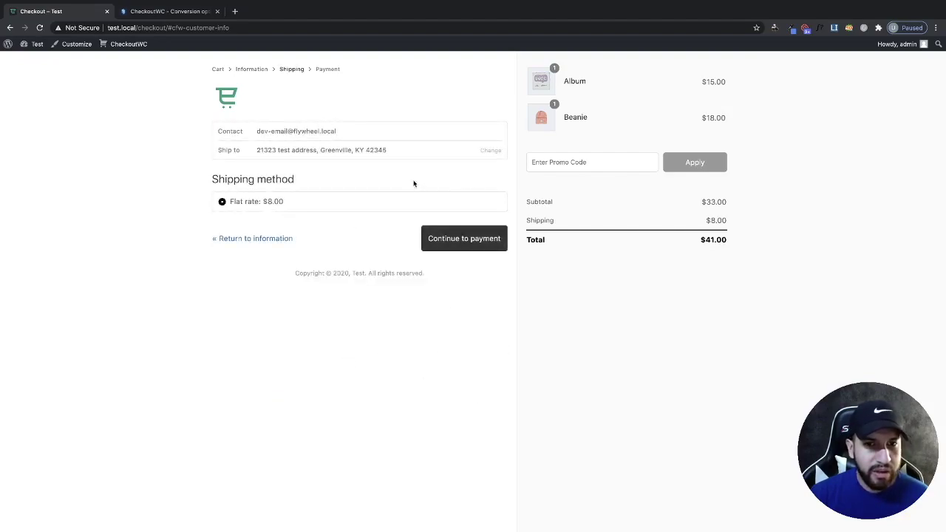
left_click(474, 240)
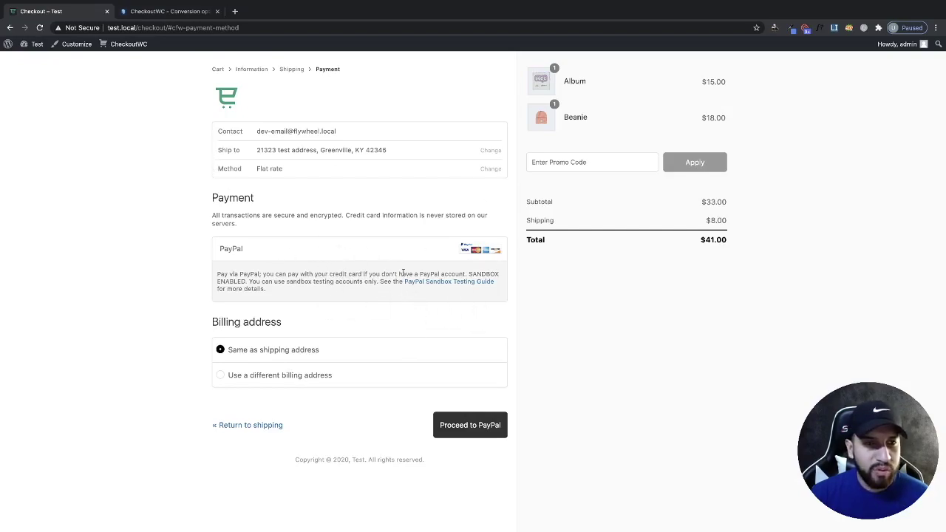
Switch to the CheckoutWC website and look over its home page, including the feature comparisons with WooCommerce and the supported plugins.
left_click(145, 15)
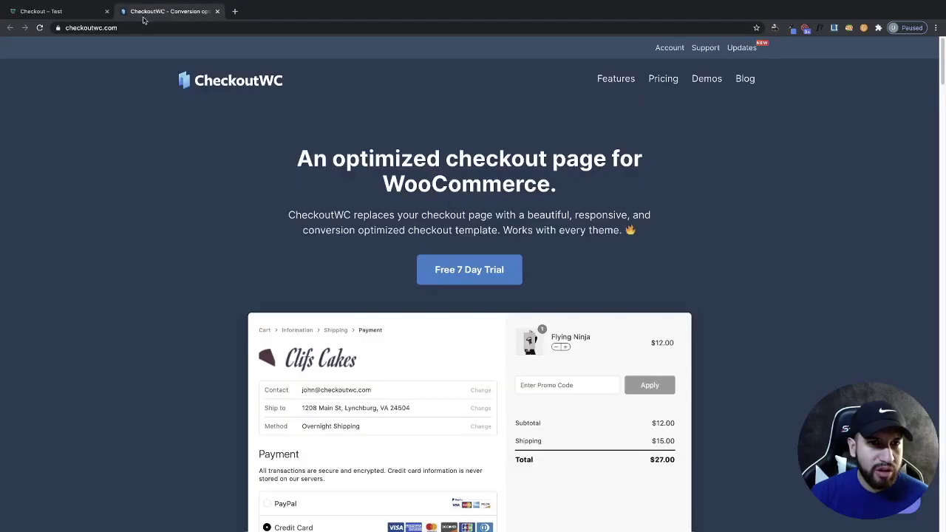
scroll(610, 283, "down", 20)
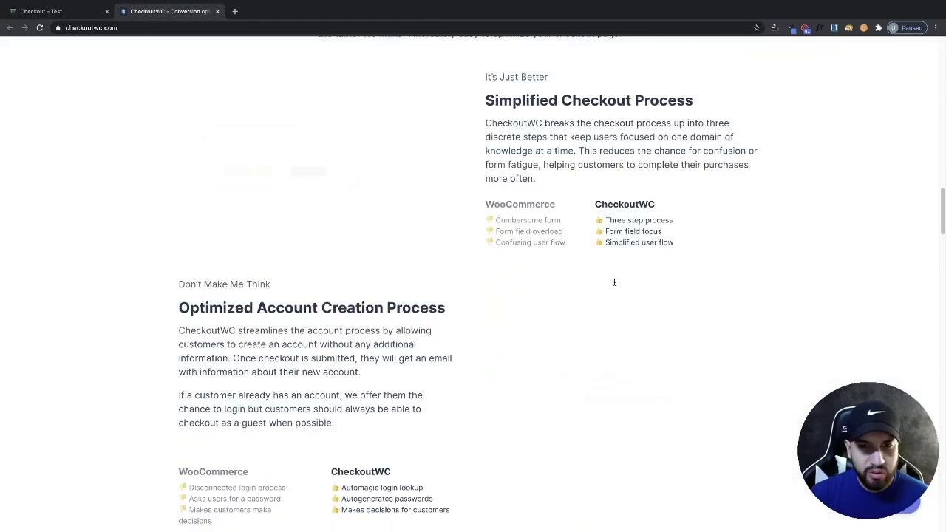
scroll(648, 291, "down", 4)
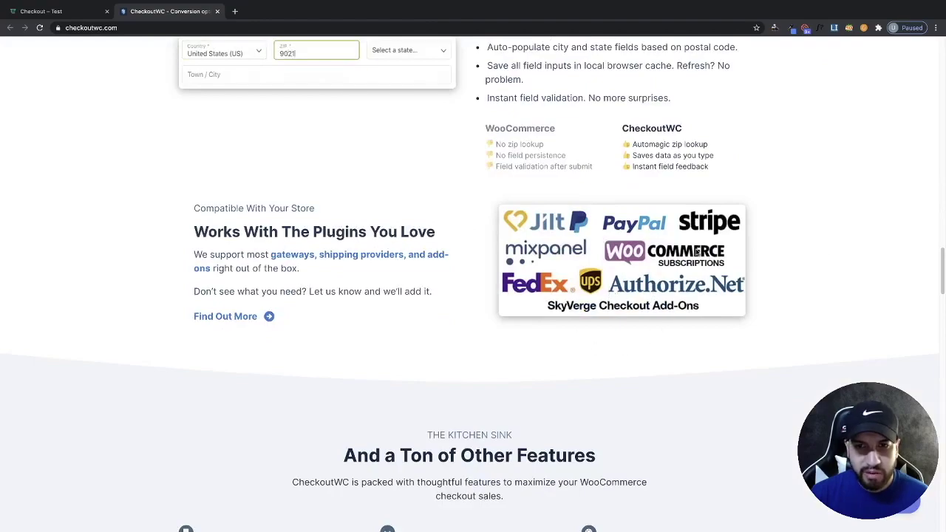
scroll(655, 277, "up", 10)
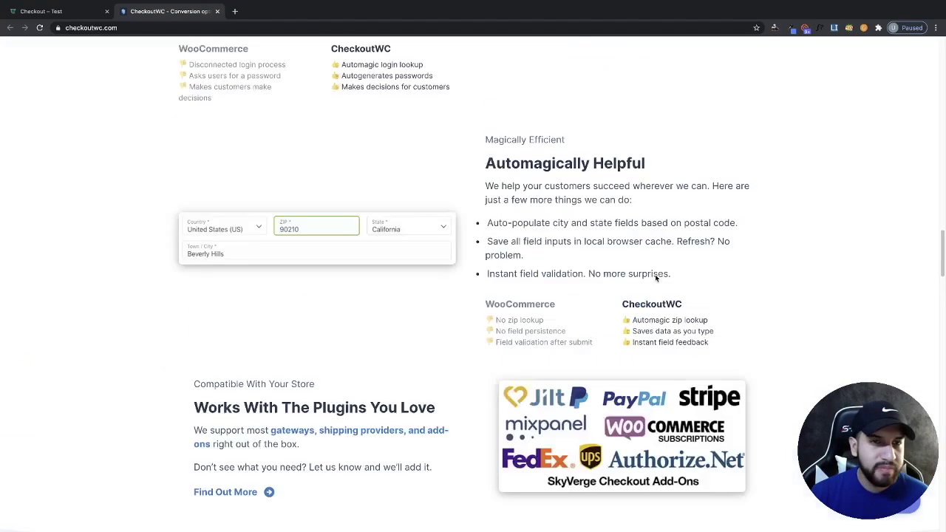
scroll(657, 277, "up", 7)
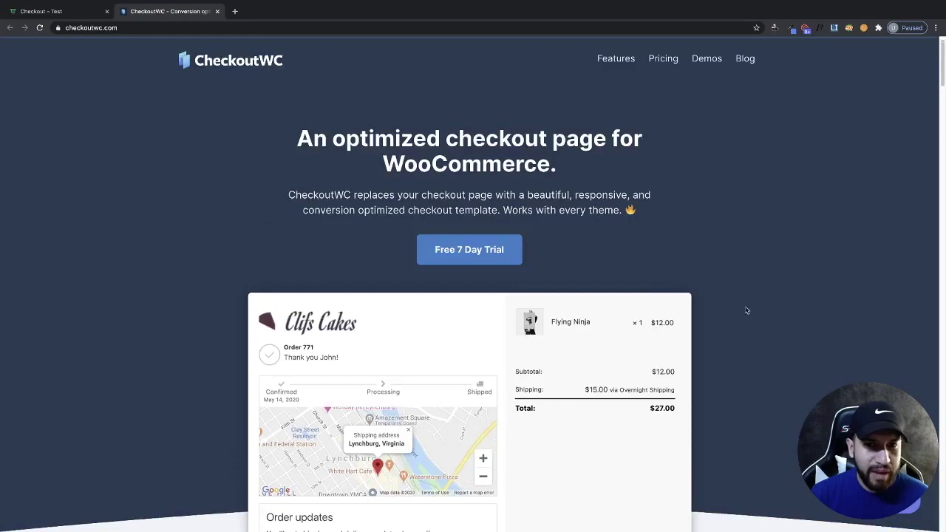
scroll(615, 282, "down", 1)
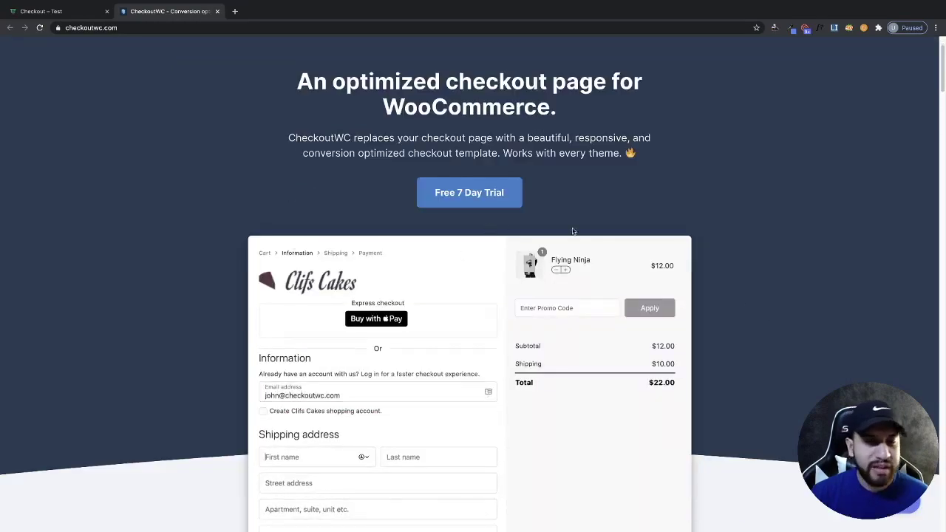
scroll(701, 225, "up", 2)
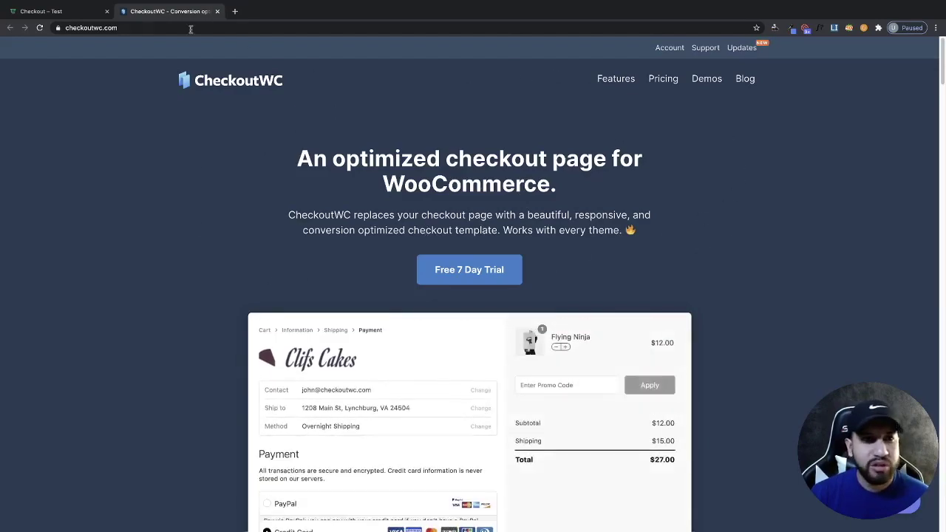
Review CheckoutWC's Startup, Growth and Developer pricing, comparing yearly with monthly billing and focusing on the Startup plan's monthly price.
left_click(60, 12)
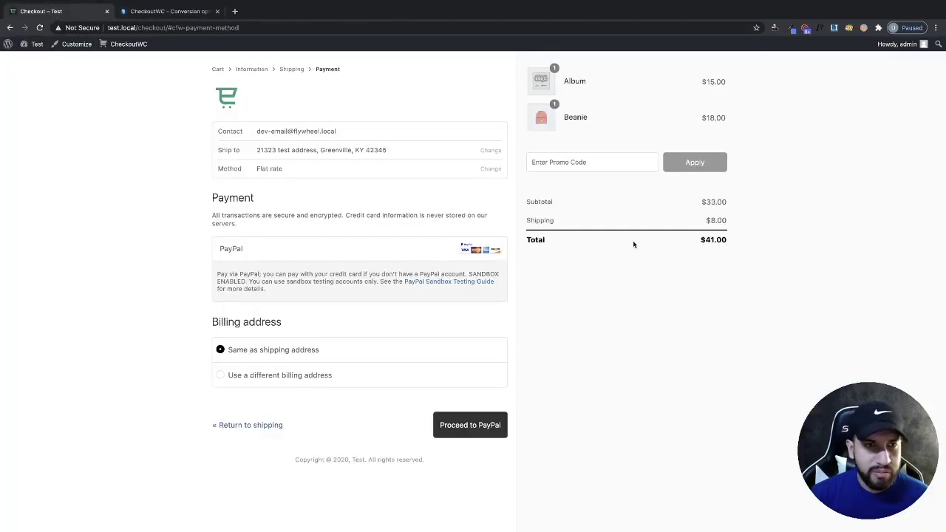
left_click(160, 12)
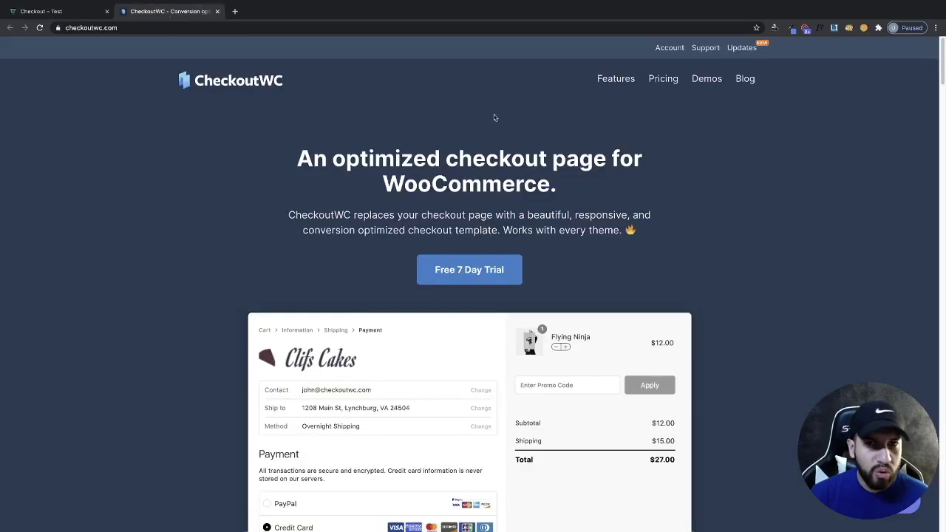
scroll(532, 238, "down", 5)
left_click(532, 238)
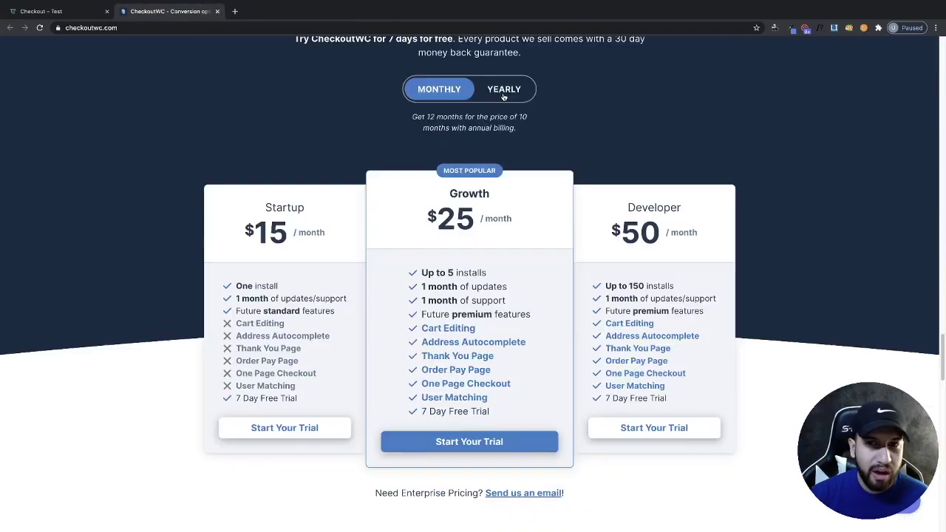
left_click(503, 91)
left_click(440, 96)
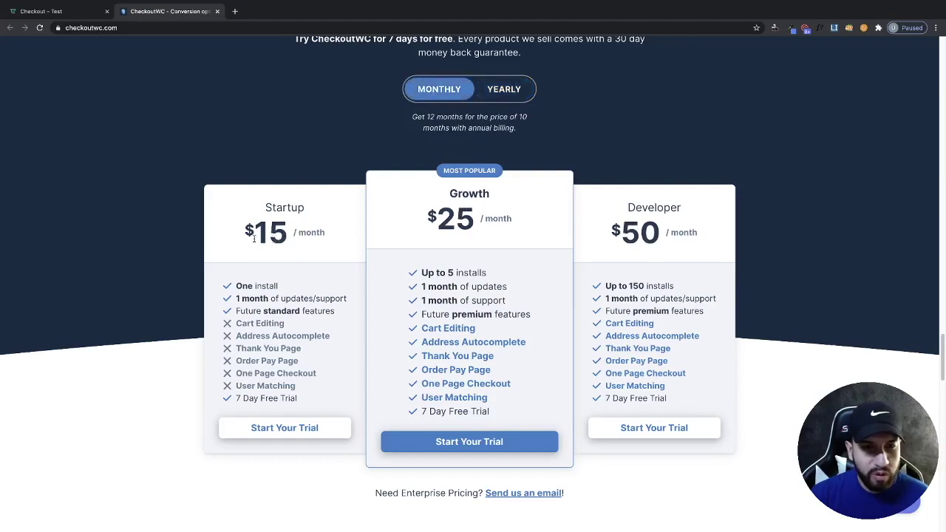
left_click_drag(256, 235, 293, 234)
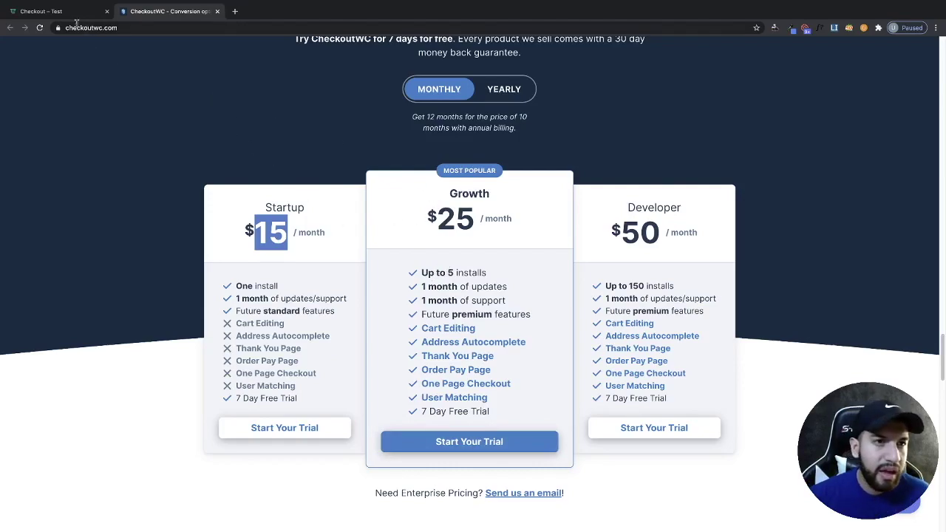
Return to the test store, open the CheckoutWC plugin settings in the WordPress admin and view its license settings.
left_click(65, 17)
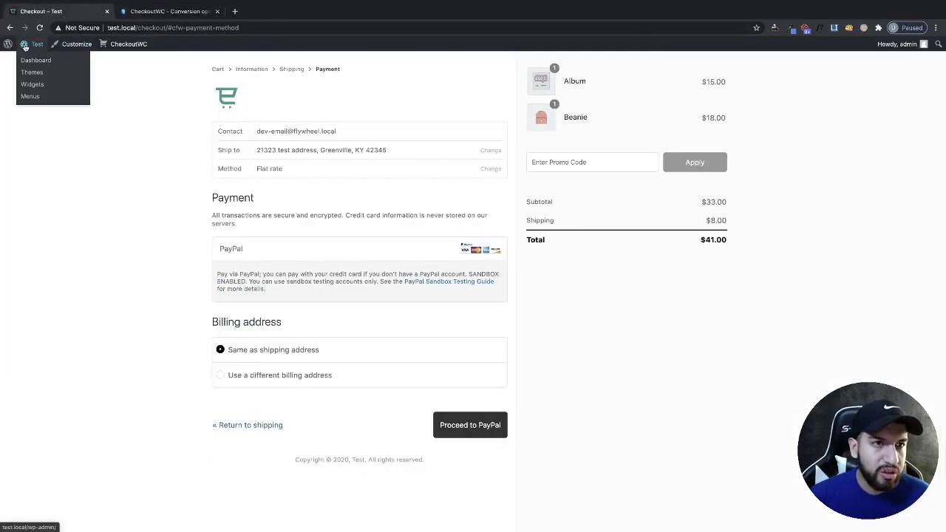
left_click(26, 61)
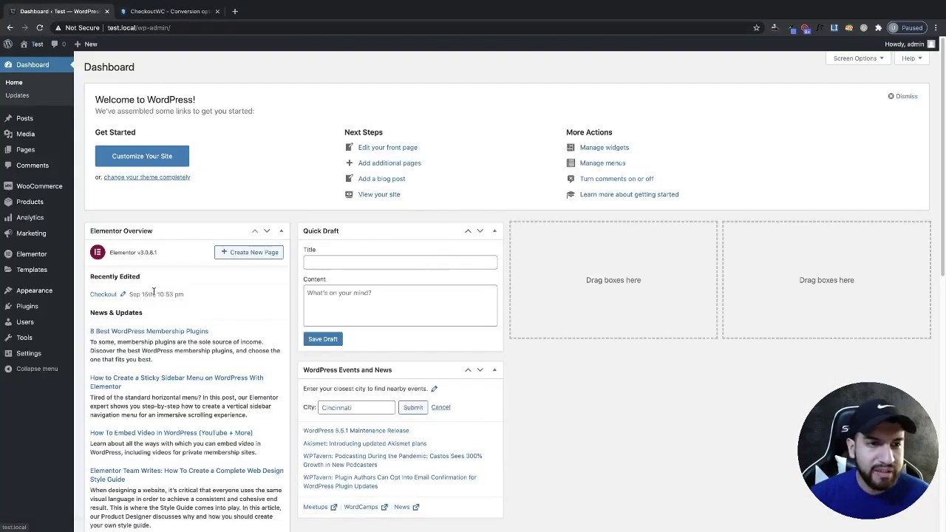
mouse_move(30, 354)
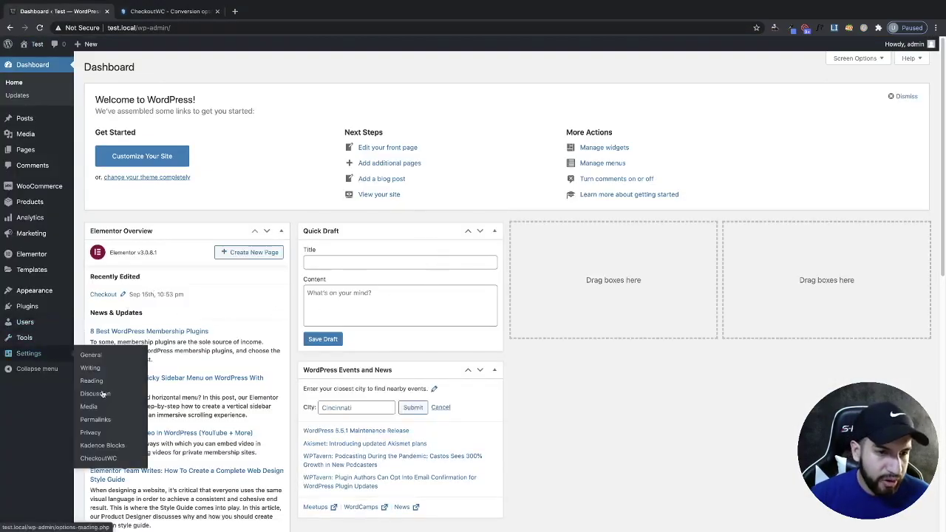
left_click(102, 461)
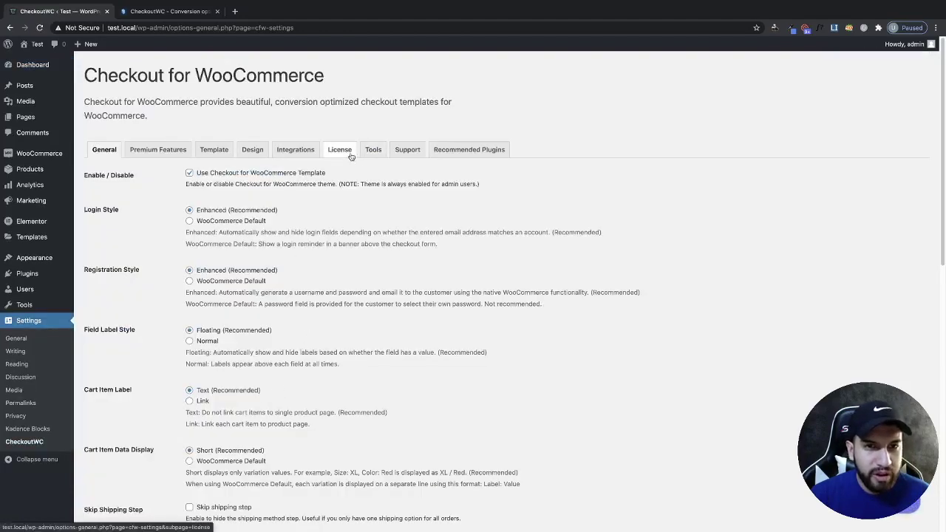
left_click(342, 152)
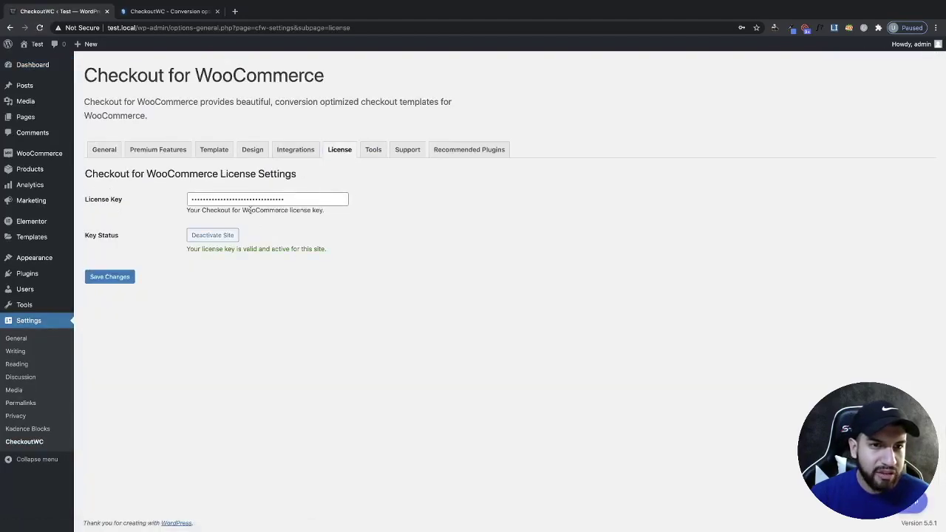
Examine the plugin's general settings, from login and registration styles to the shipping step, order notes, mobile options and header scripts.
left_click(99, 151)
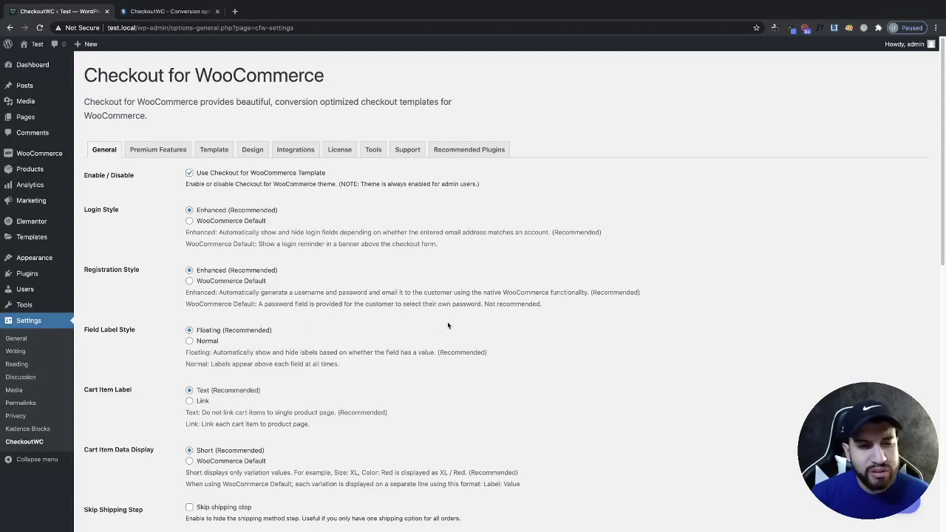
scroll(447, 322, "down", 1)
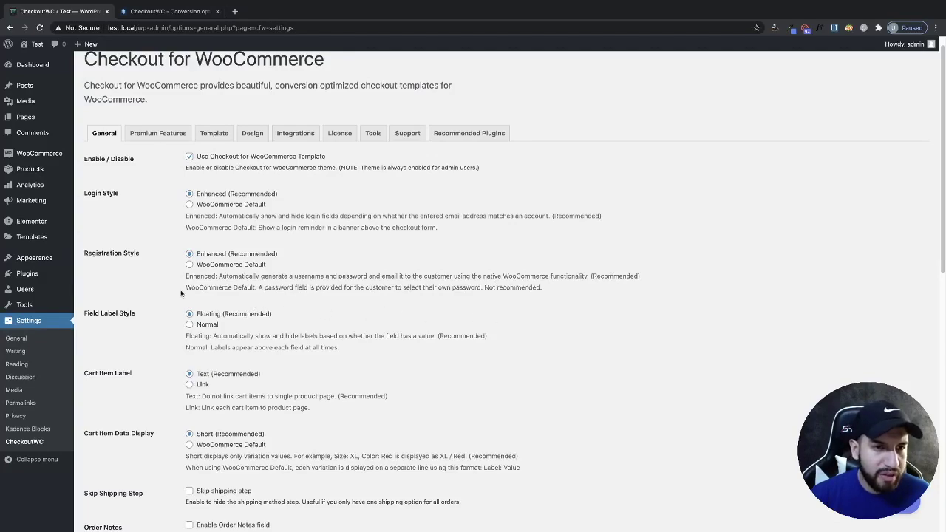
scroll(333, 284, "down", 1)
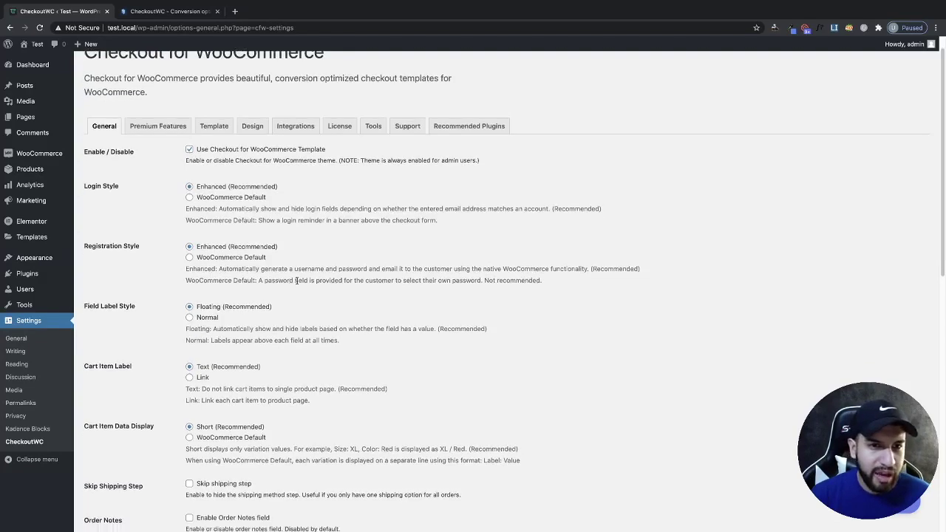
scroll(310, 277, "down", 3)
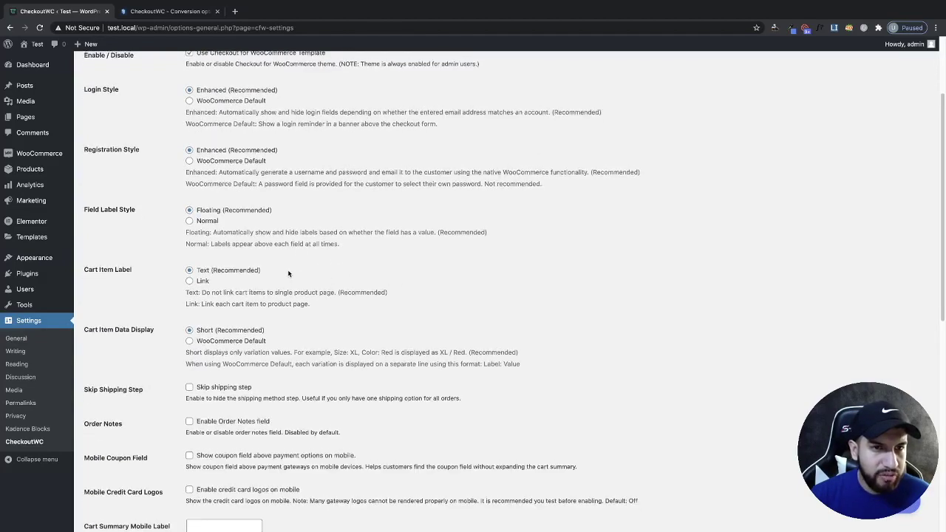
scroll(441, 303, "down", 1)
scroll(397, 302, "down", 2)
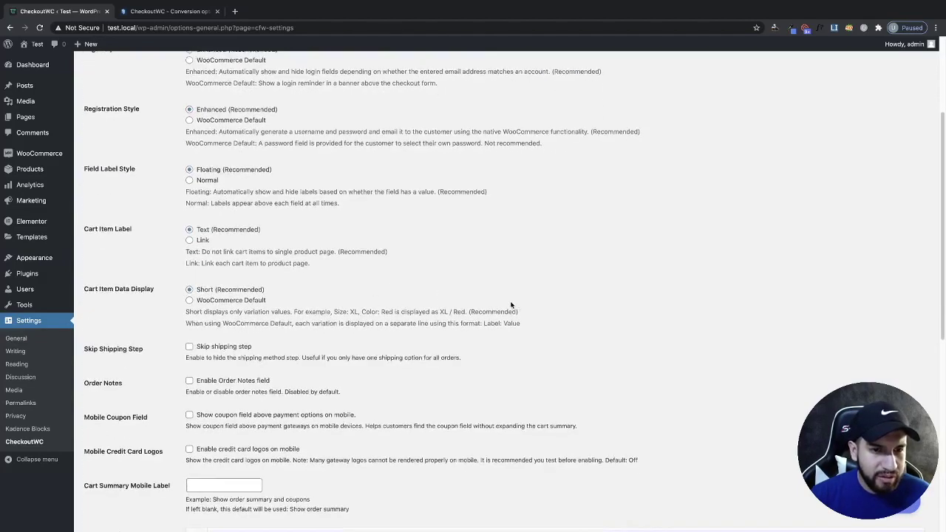
mouse_move(88, 303)
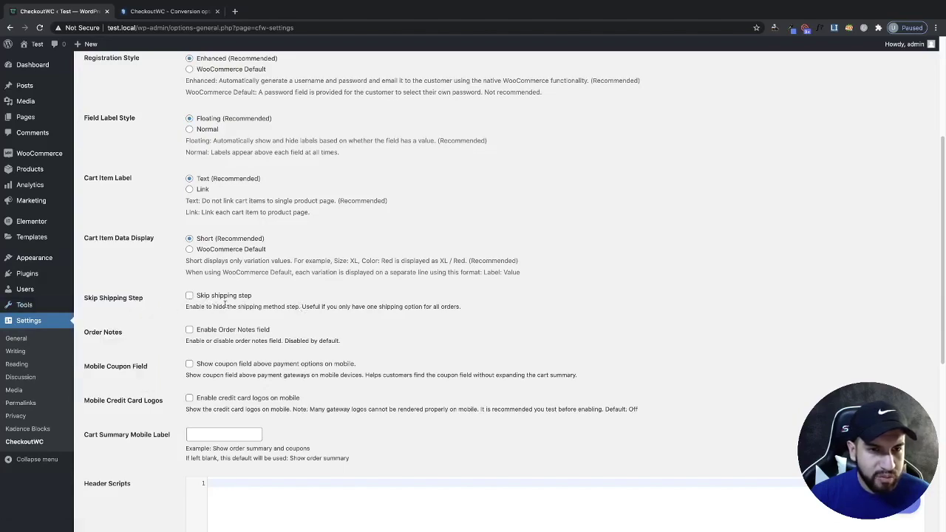
scroll(419, 322, "up", 1)
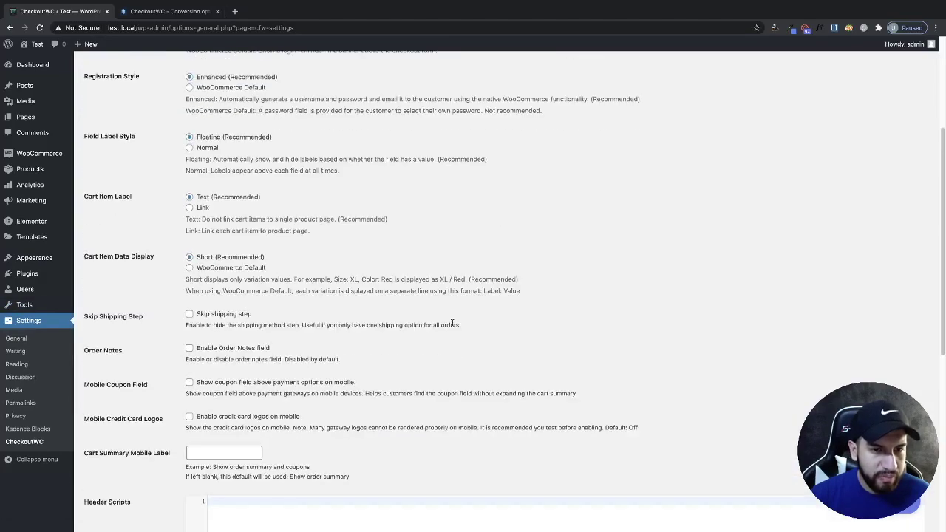
scroll(335, 372, "down", 1)
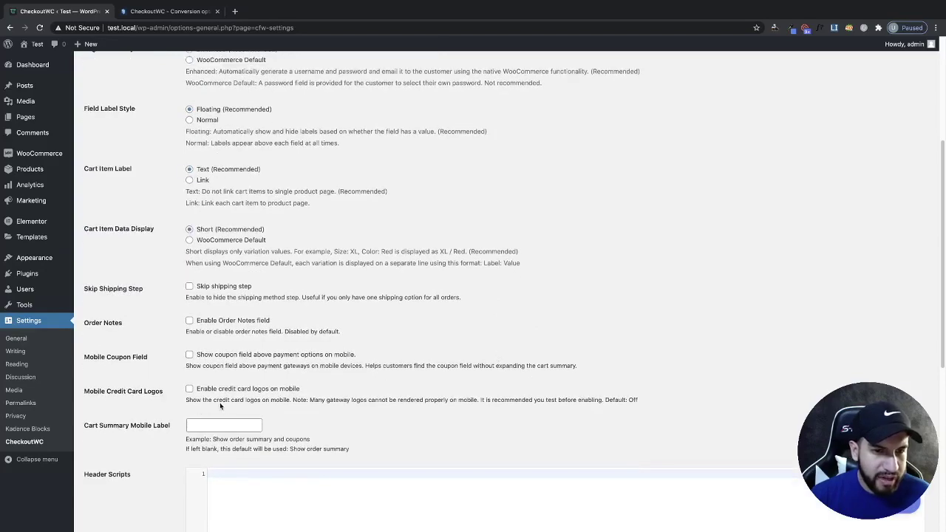
scroll(399, 392, "down", 3)
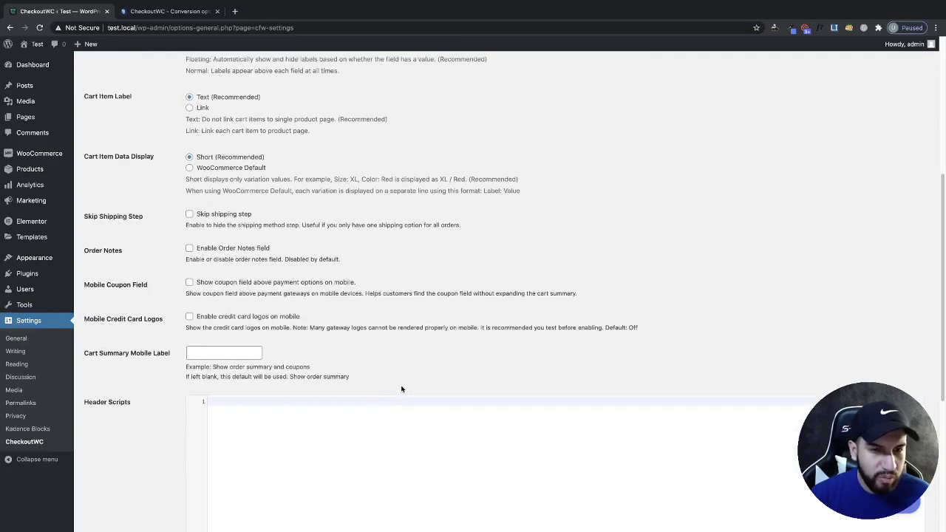
scroll(444, 365, "down", 8)
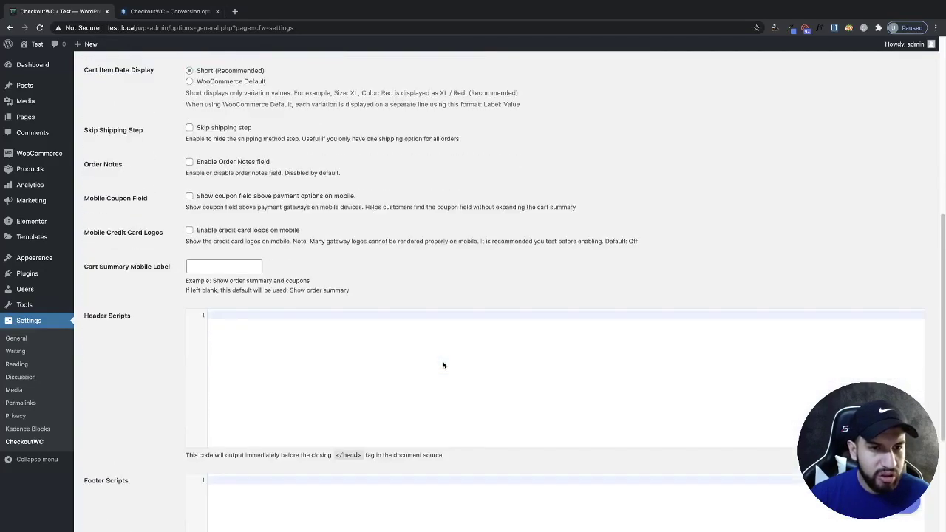
scroll(370, 333, "up", 15)
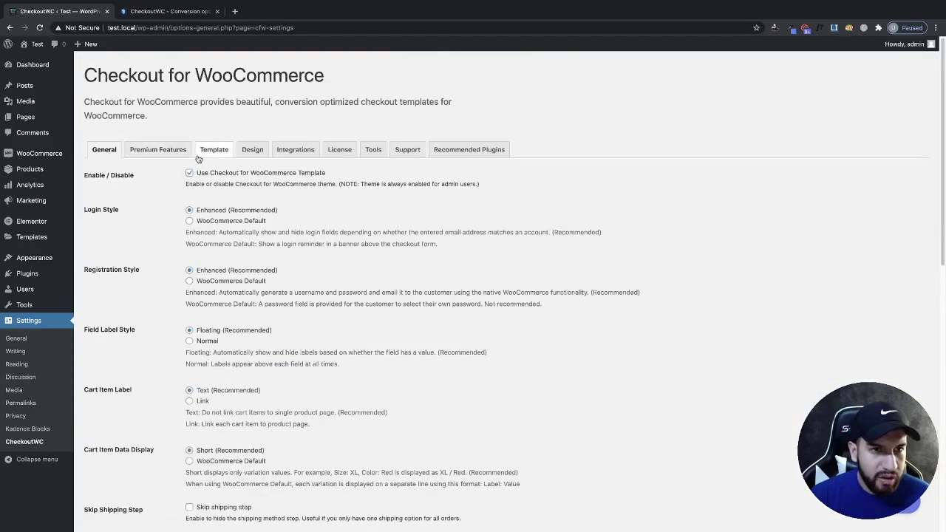
Open the checkout template choices and look over the Futurist, Copify, Midas and Glass designs.
left_click(214, 152)
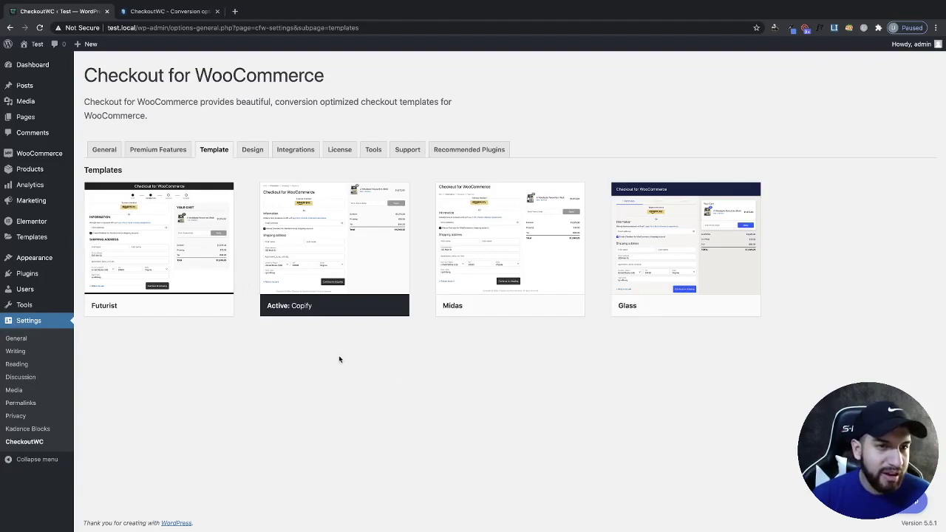
mouse_move(733, 252)
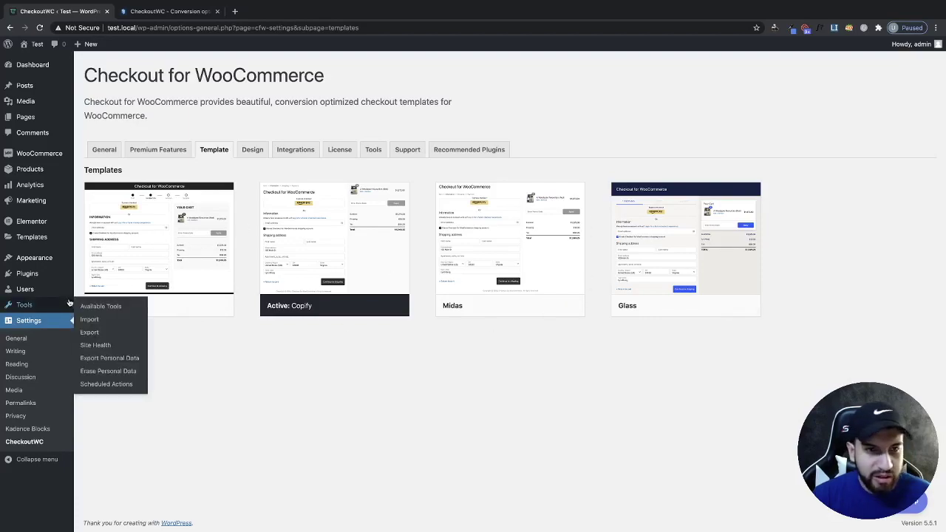
mouse_move(151, 229)
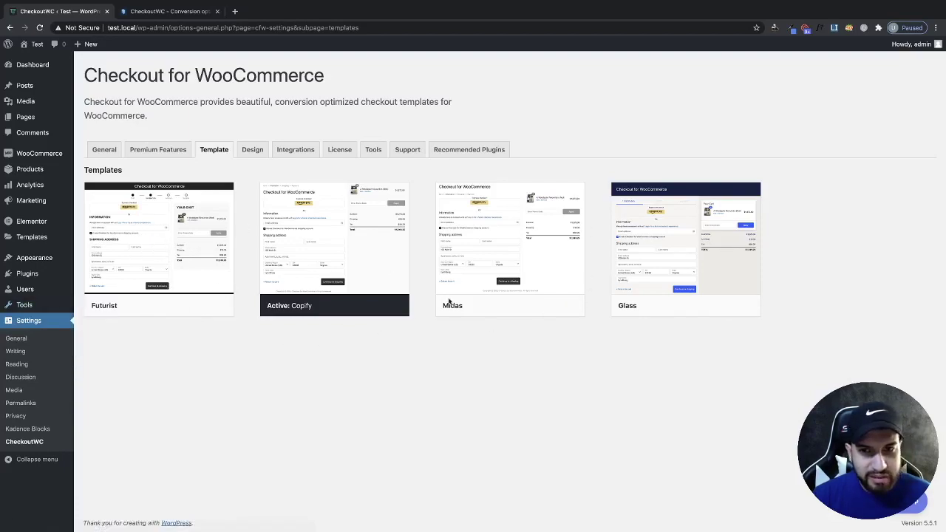
mouse_move(703, 257)
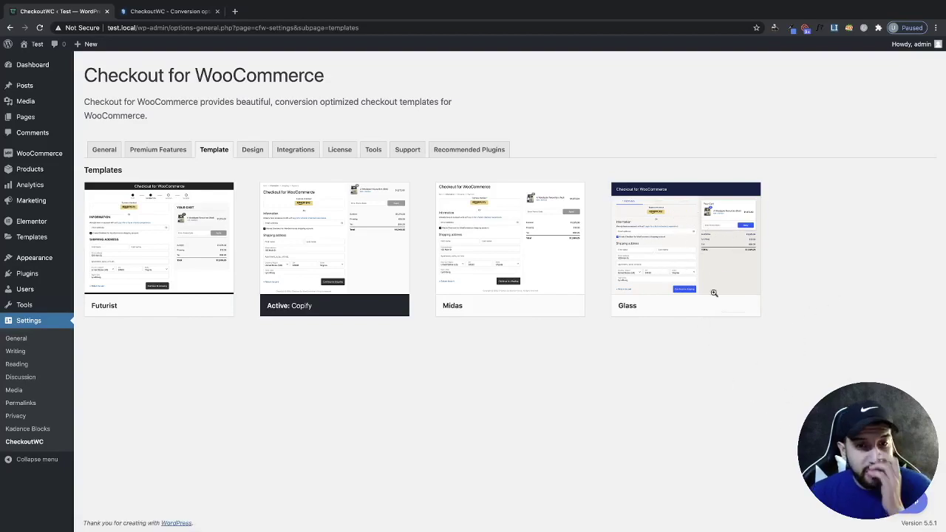
mouse_move(661, 245)
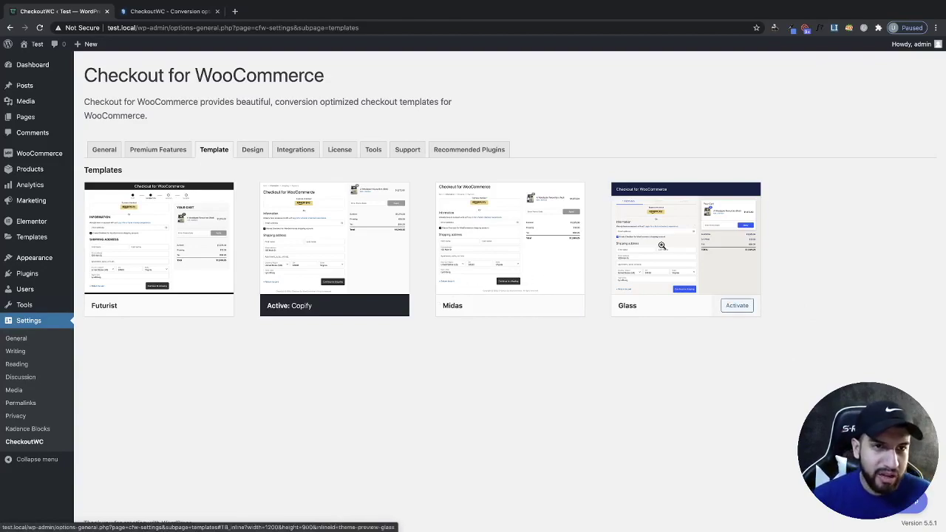
Open the plugin's design settings and look over the global logo and footer text options.
mouse_move(196, 208)
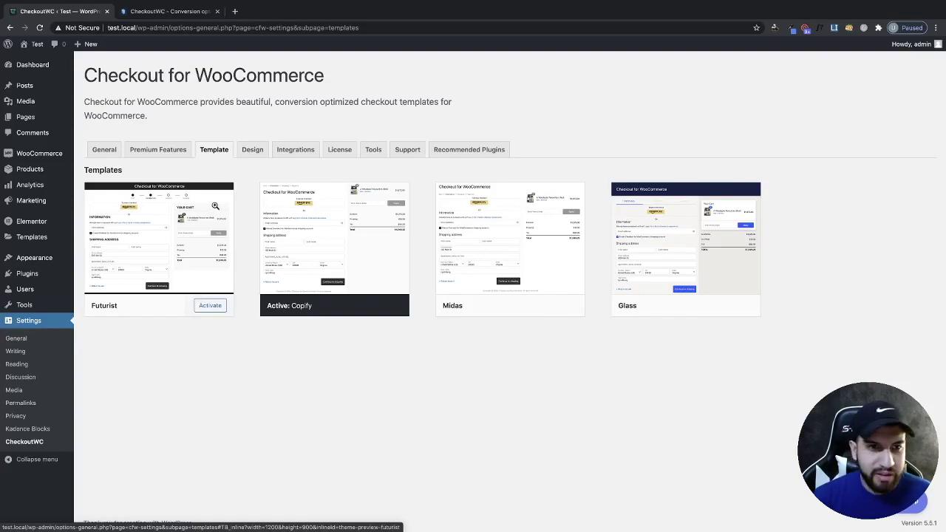
left_click(251, 151)
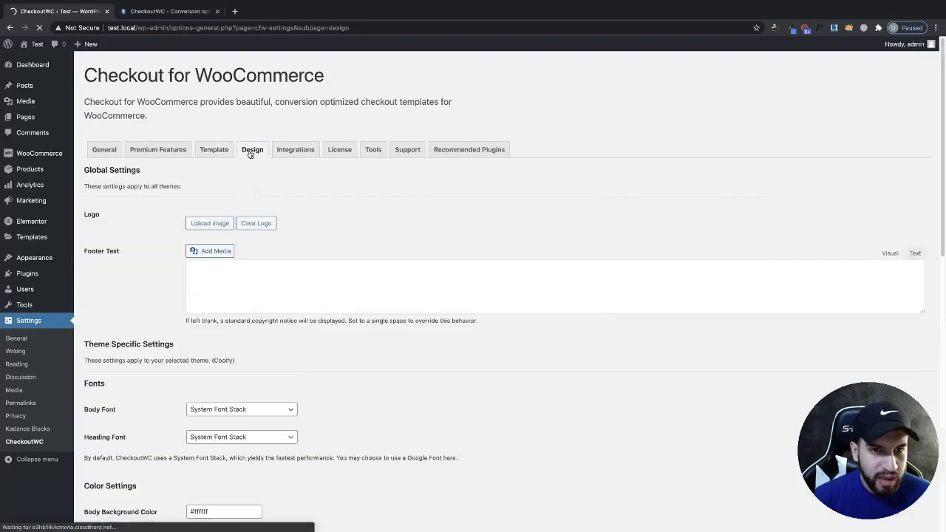
scroll(243, 244, "down", 1)
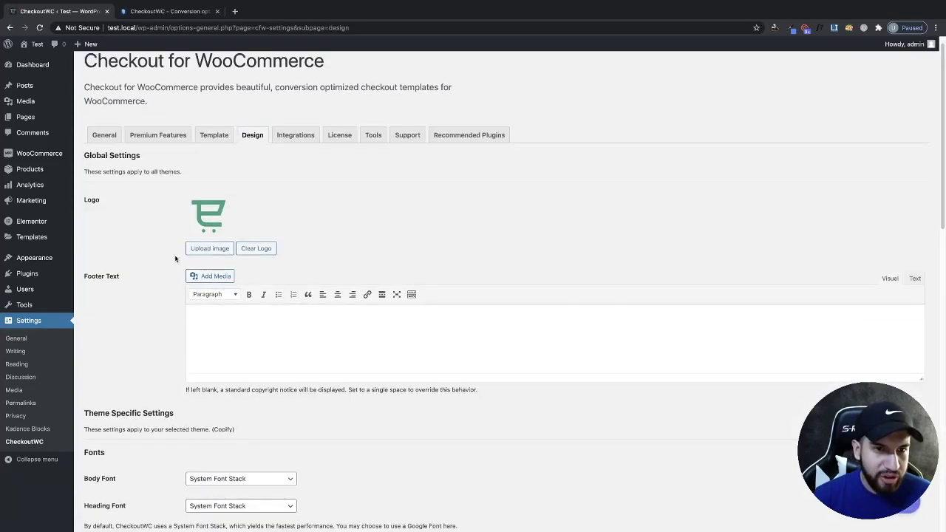
Open the test store's front end in a separate browser tab and proceed from its cart to the checkout page.
mouse_move(33, 44)
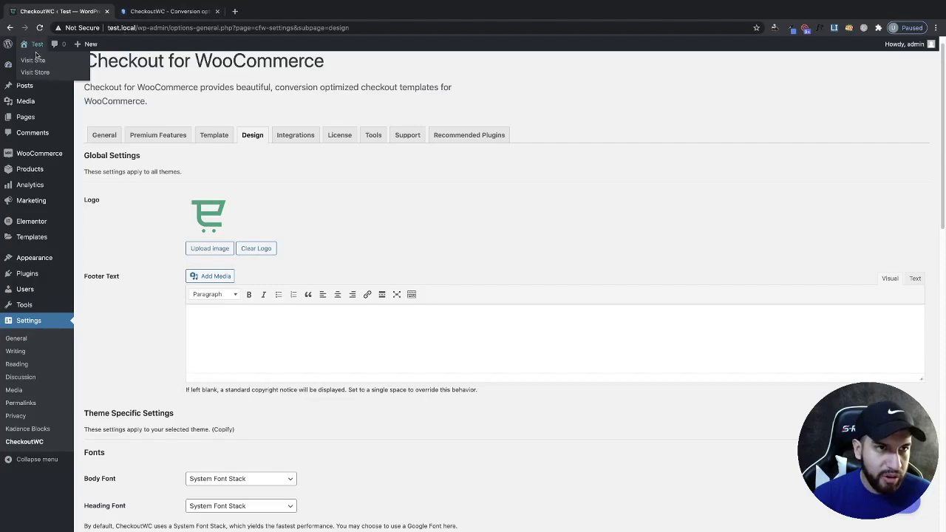
middle_click(37, 61)
left_click(145, 14)
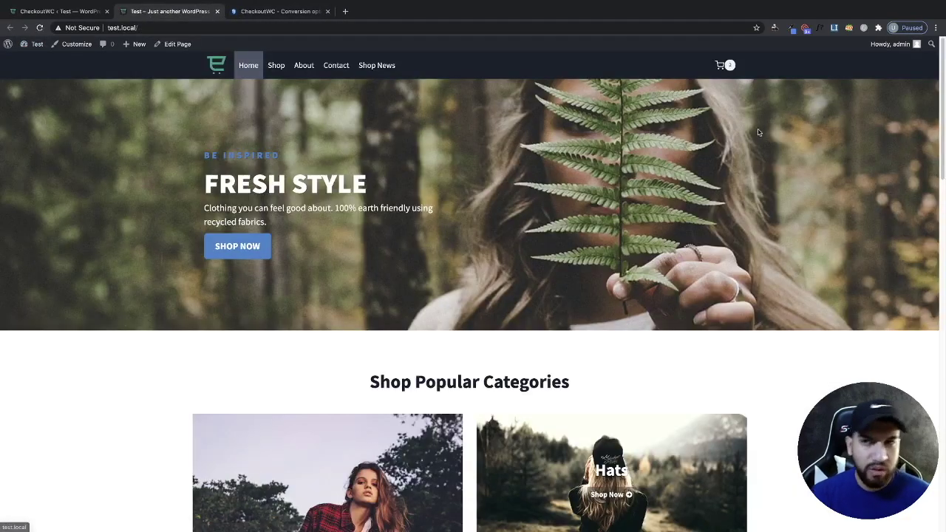
left_click(726, 65)
left_click(865, 200)
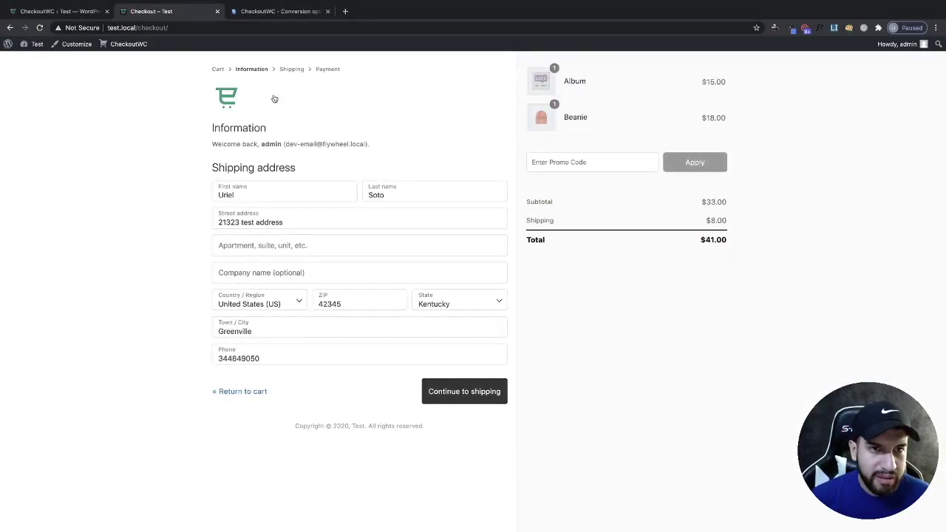
Compare the logo and footer text settings with the checkout page, highlighting its copyright notice, and return to the design settings.
left_click(79, 13)
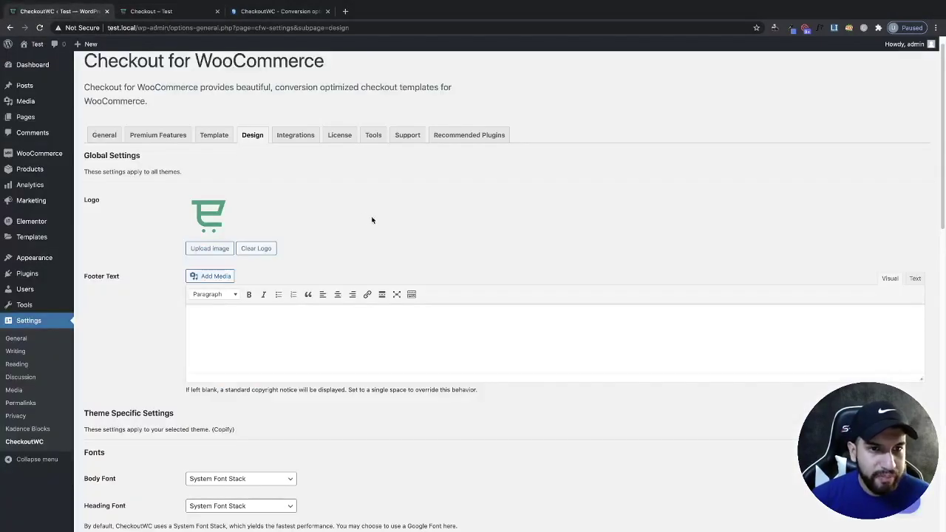
scroll(435, 266, "down", 2)
left_click(148, 11)
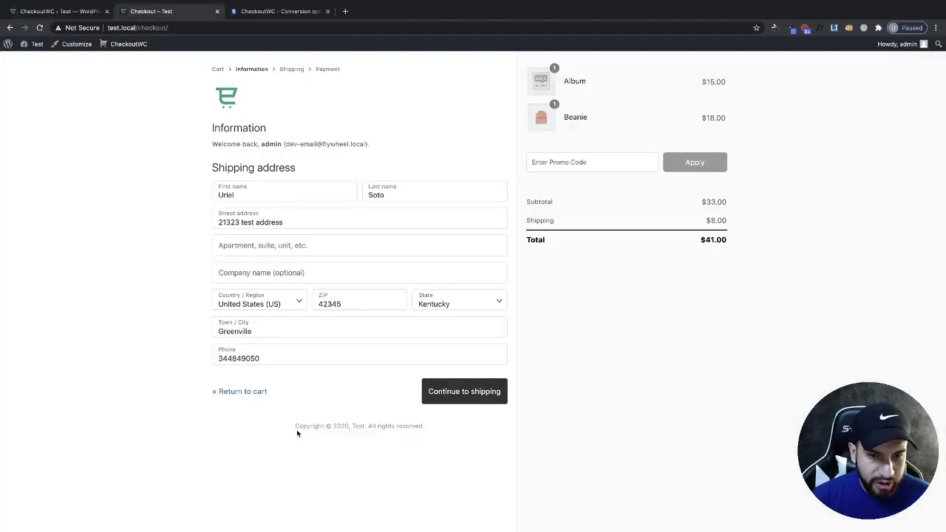
left_click_drag(310, 427, 427, 424)
left_click(73, 14)
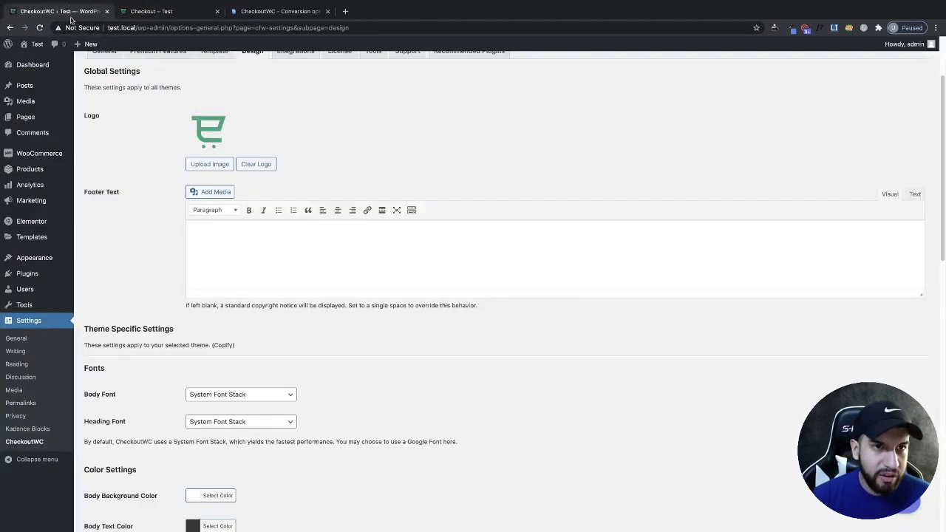
Examine the Copify template's font, color and custom CSS options in the design settings.
scroll(438, 398, "down", 3)
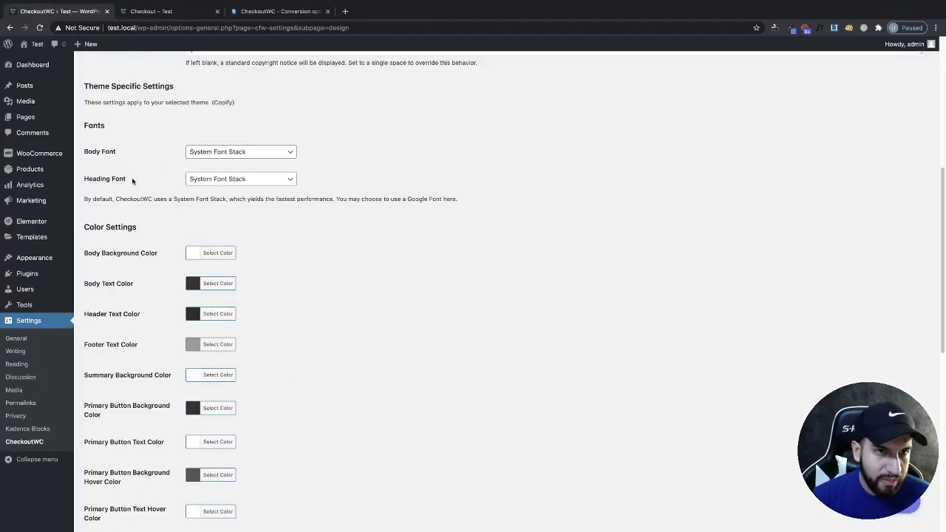
scroll(217, 192, "down", 2)
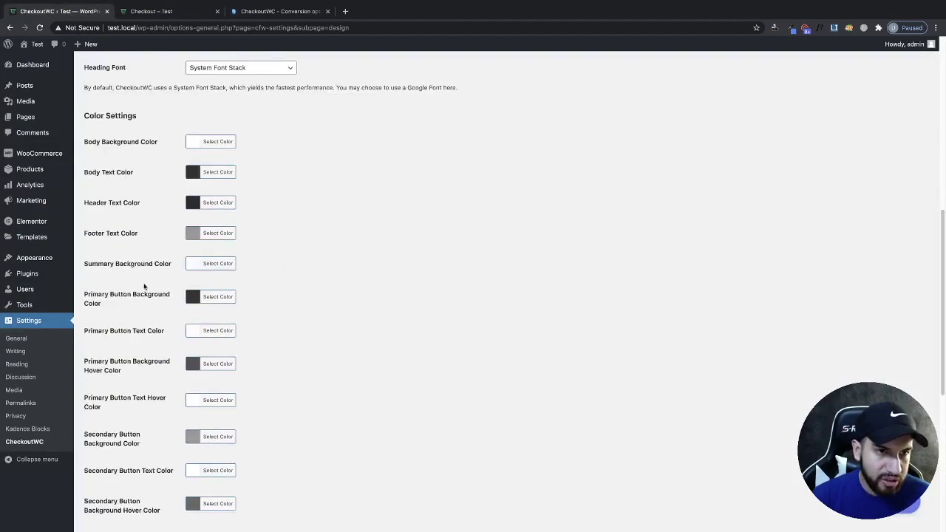
scroll(184, 303, "down", 4)
scroll(133, 245, "up", 1)
scroll(156, 237, "down", 2)
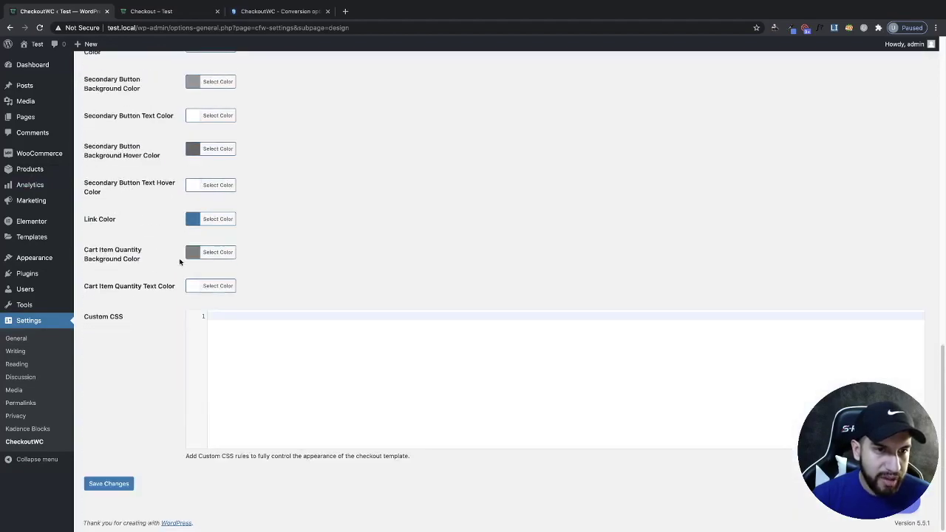
scroll(177, 258, "up", 10)
Open the integration settings, enable Elementor Pro support and compare the header and footer options with the checkout page.
left_click(297, 149)
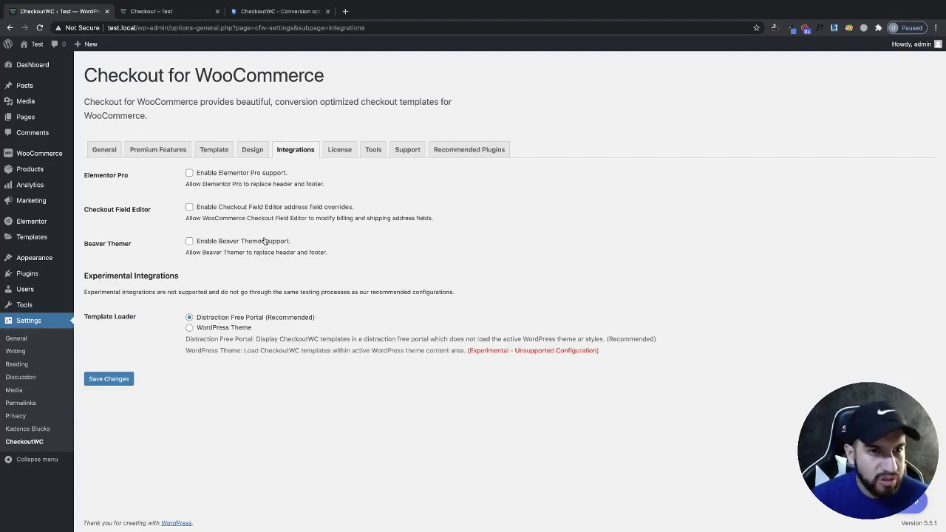
left_click(164, 12)
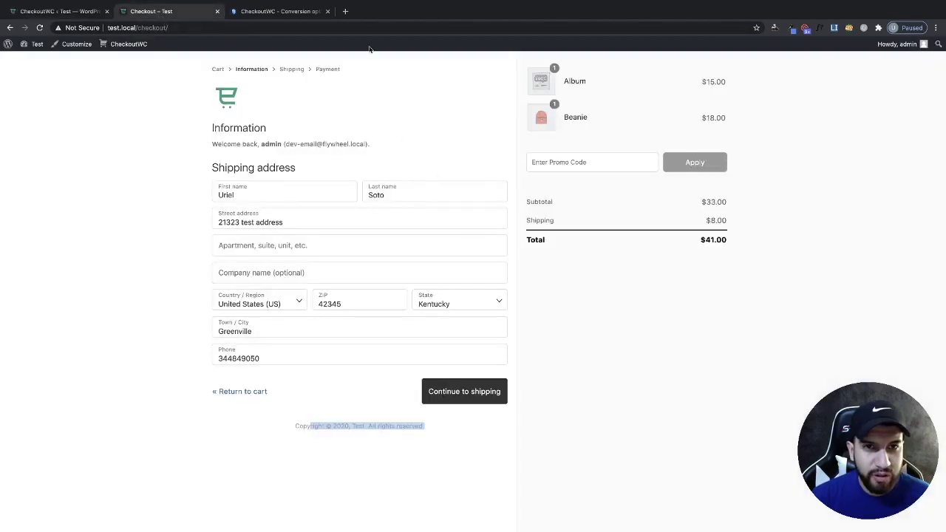
left_click(53, 13)
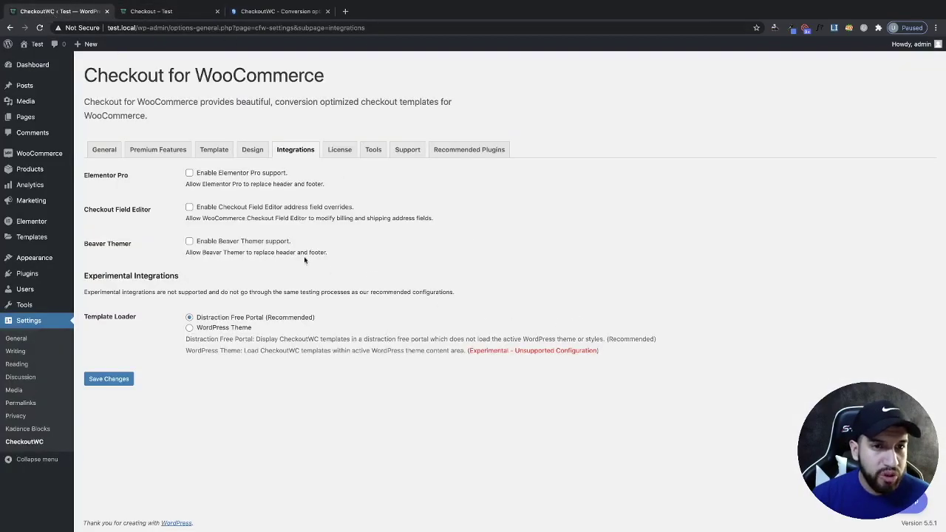
left_click(190, 173)
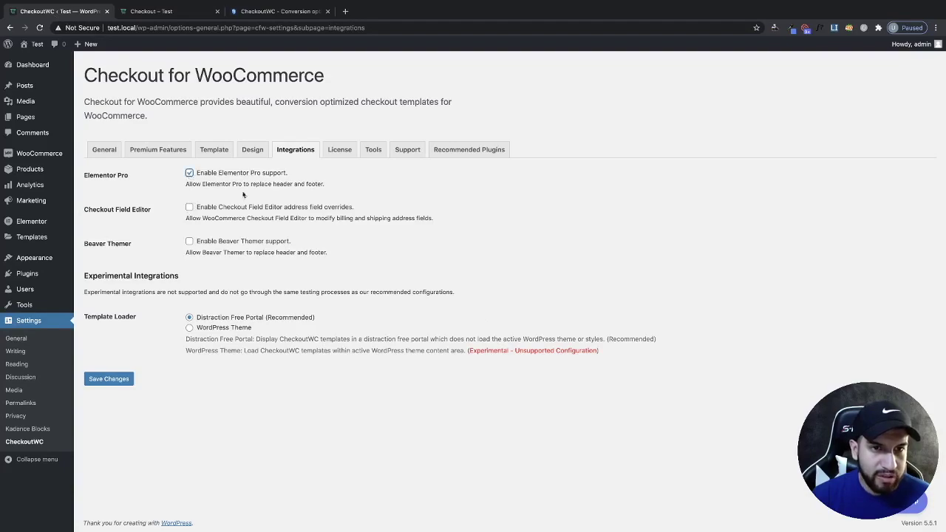
left_click(164, 11)
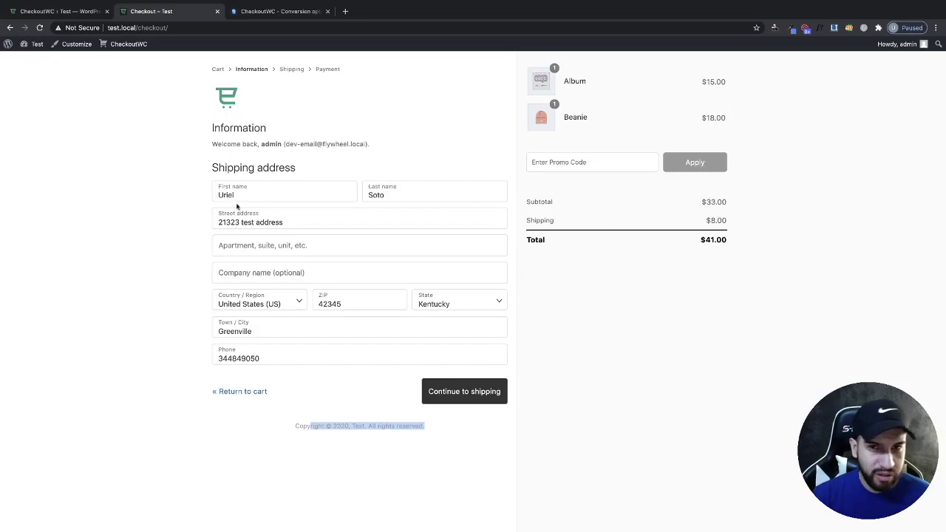
left_click(50, 11)
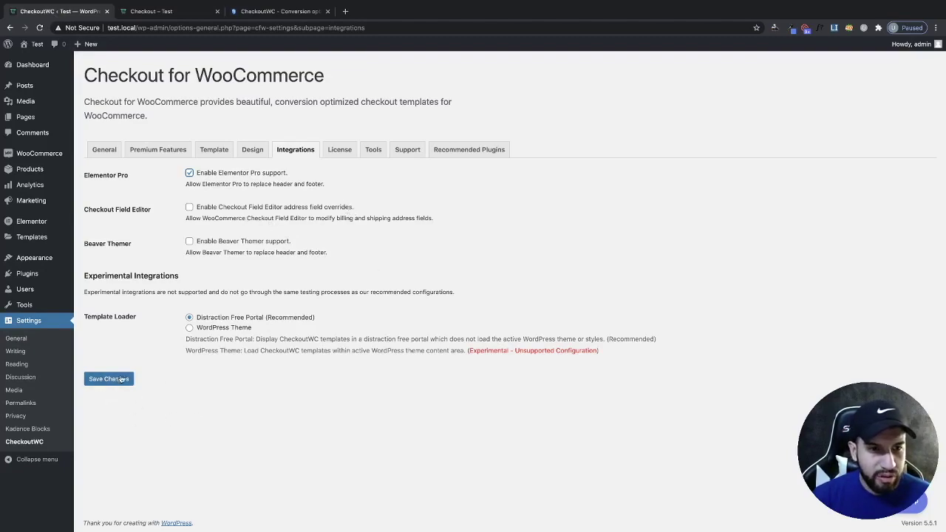
Look through the plugin's tools and support pages and return to the general settings.
left_click(372, 152)
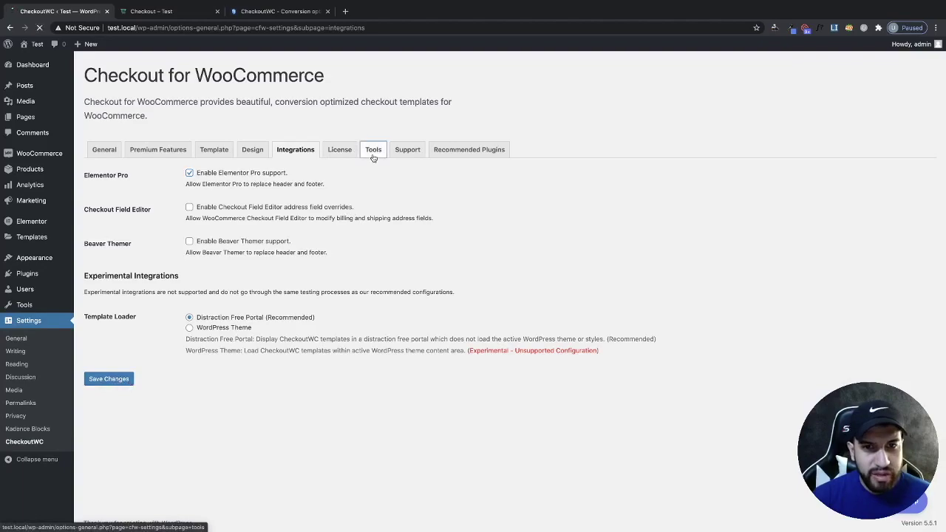
left_click(407, 150)
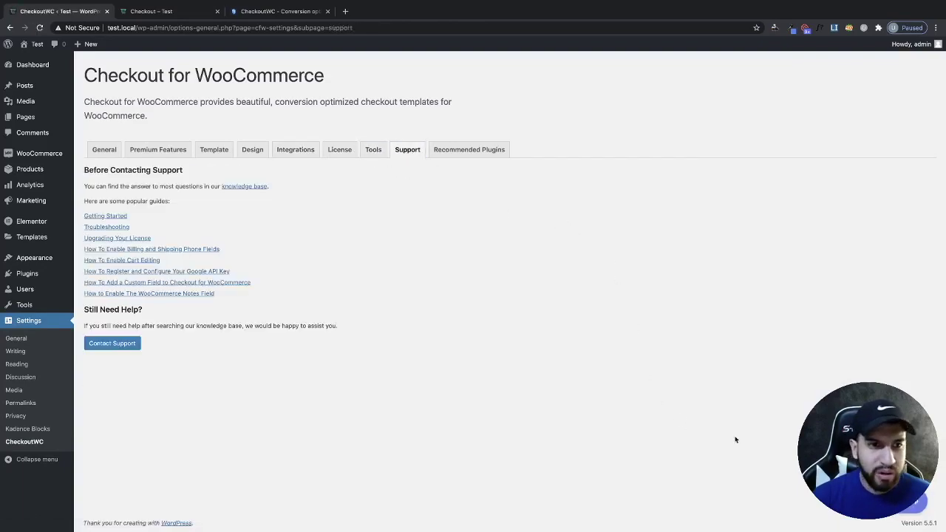
left_click(104, 150)
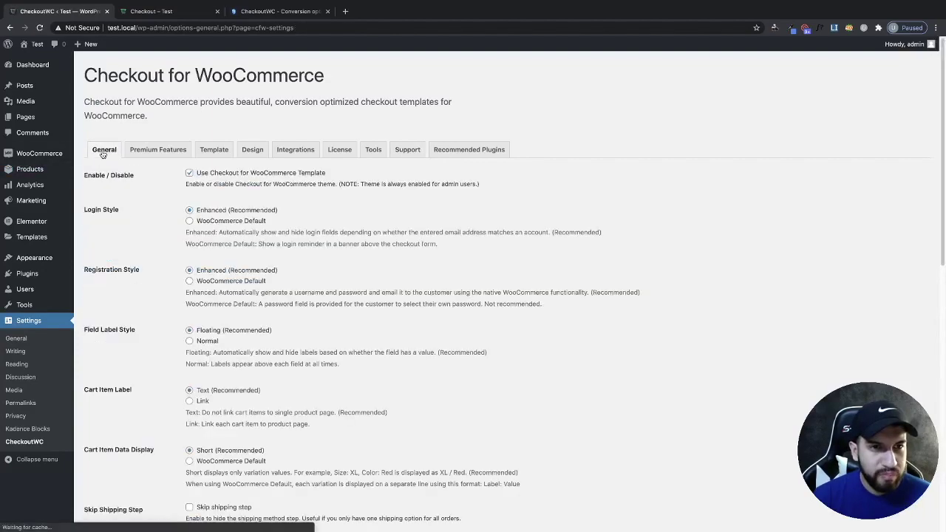
Open the help widget, look through its instant answers and switch back to the store's checkout page.
left_click(908, 503)
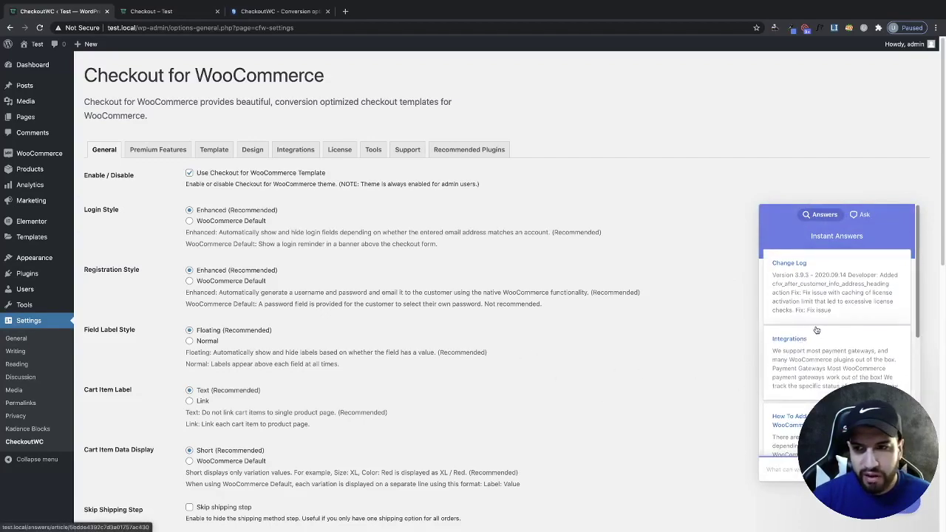
scroll(831, 325, "down", 1)
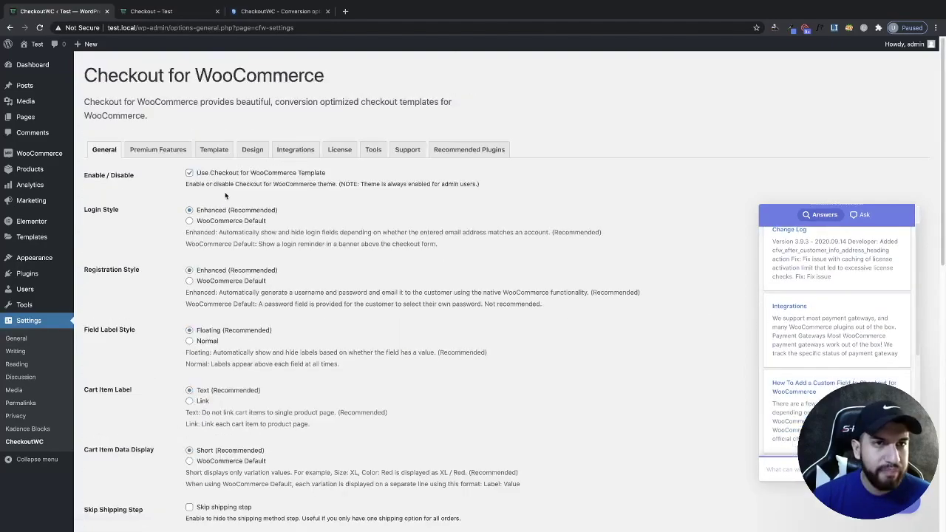
left_click(146, 16)
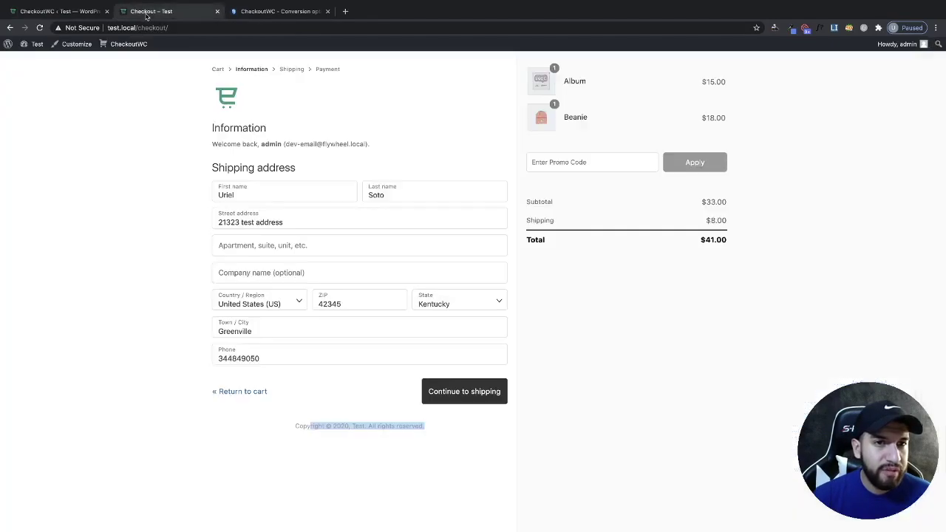